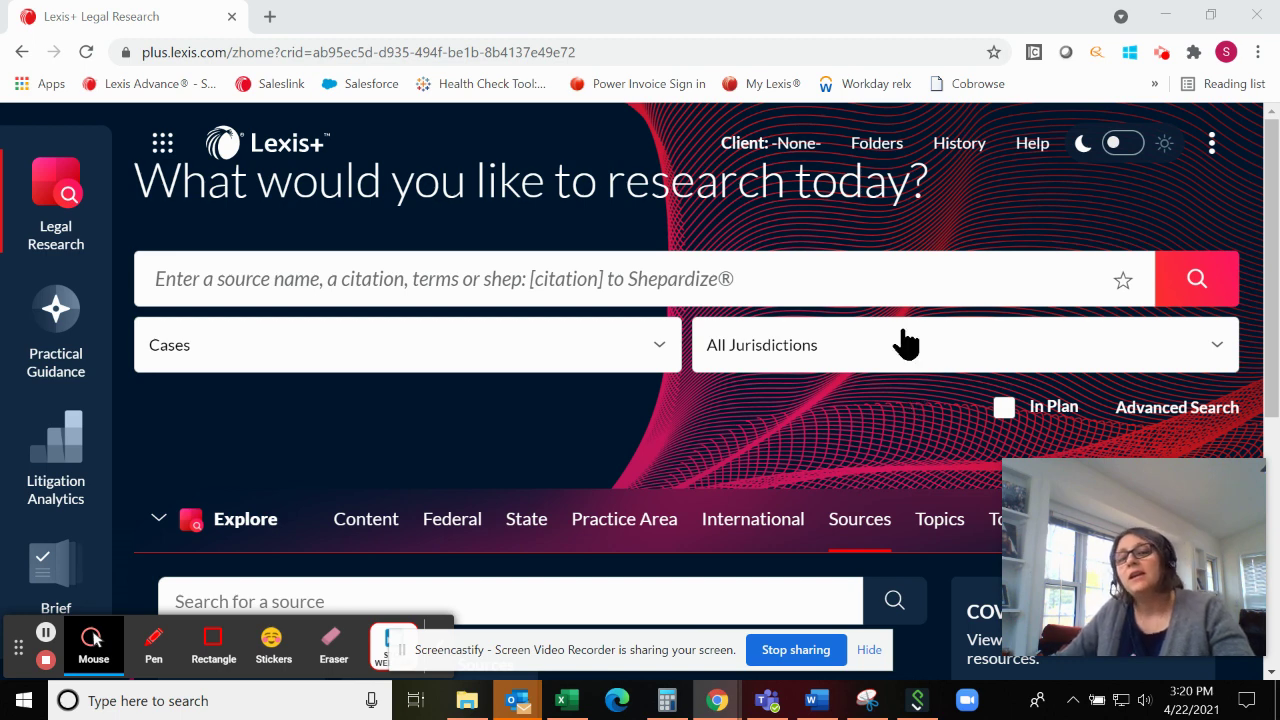
- Rerun the Durrah v. State Farm Fire & Cas. search from History to list its 2 case results
click(958, 150)
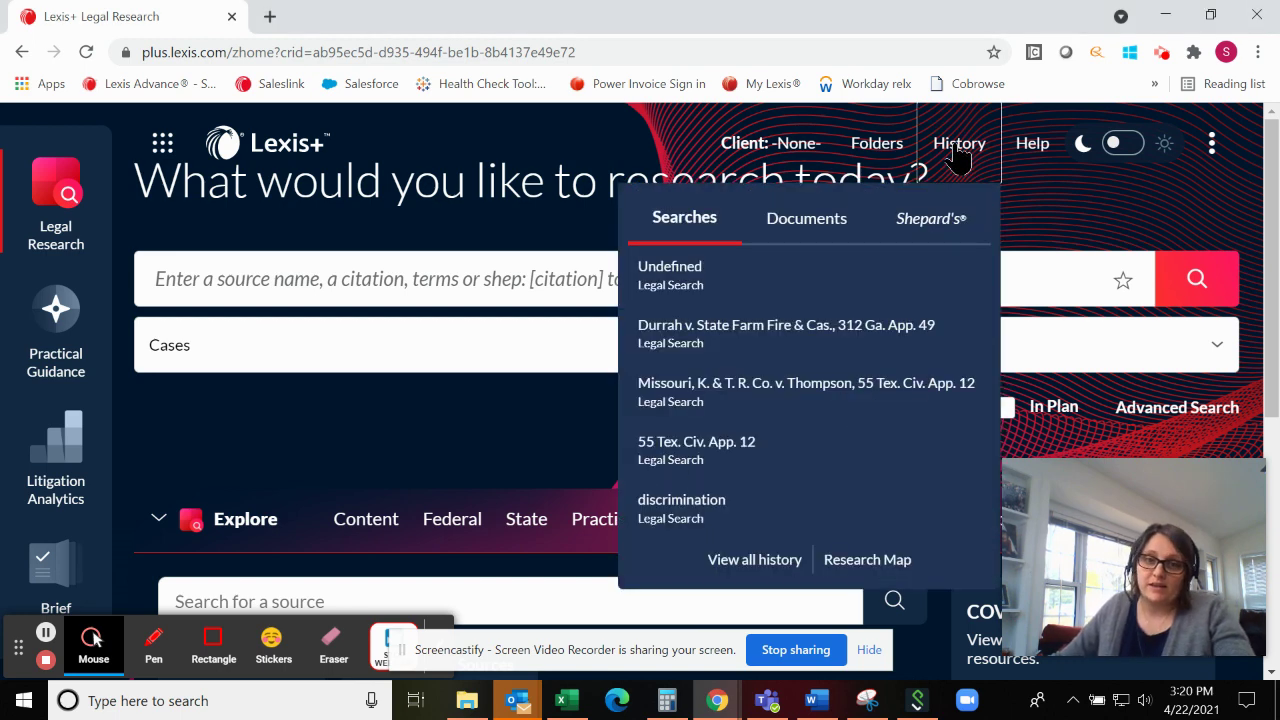
click(871, 349)
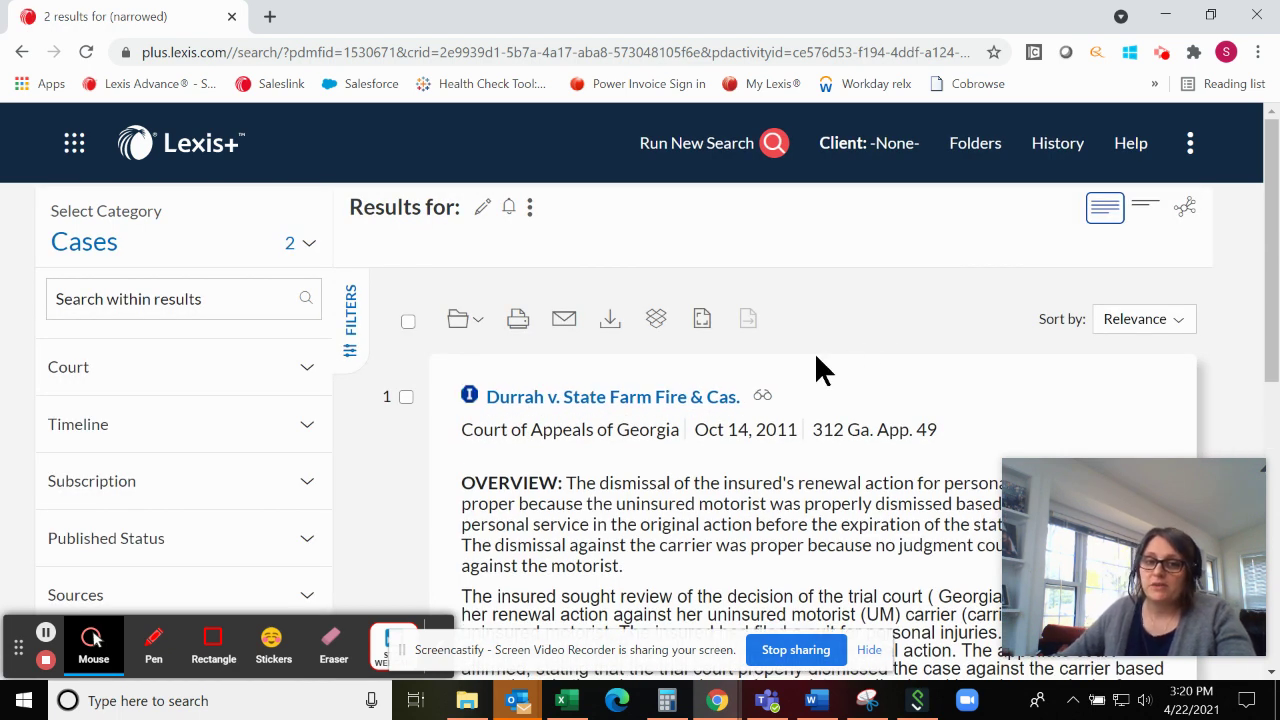
- Open the Durrah v. State Farm Fire & Cas. opinion, flagged At Risk, and scroll to its Overview
click(636, 398)
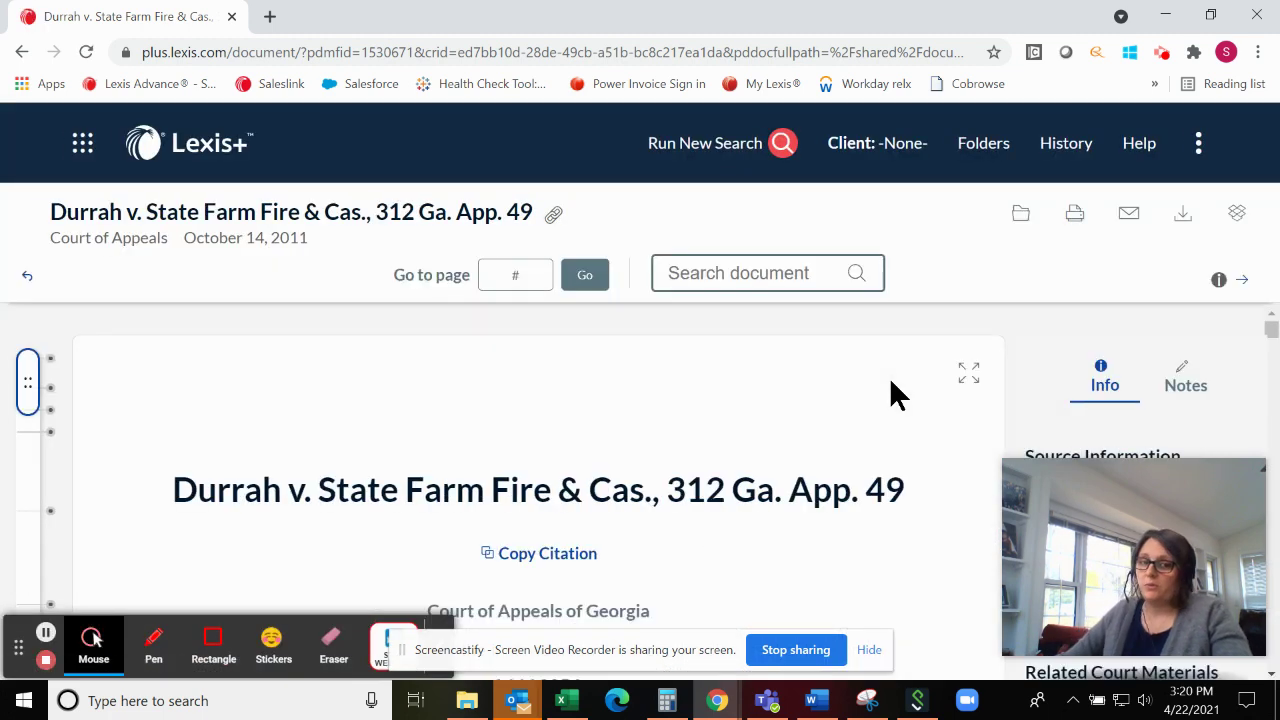
click(1274, 342)
scroll(1272, 335, up, 1)
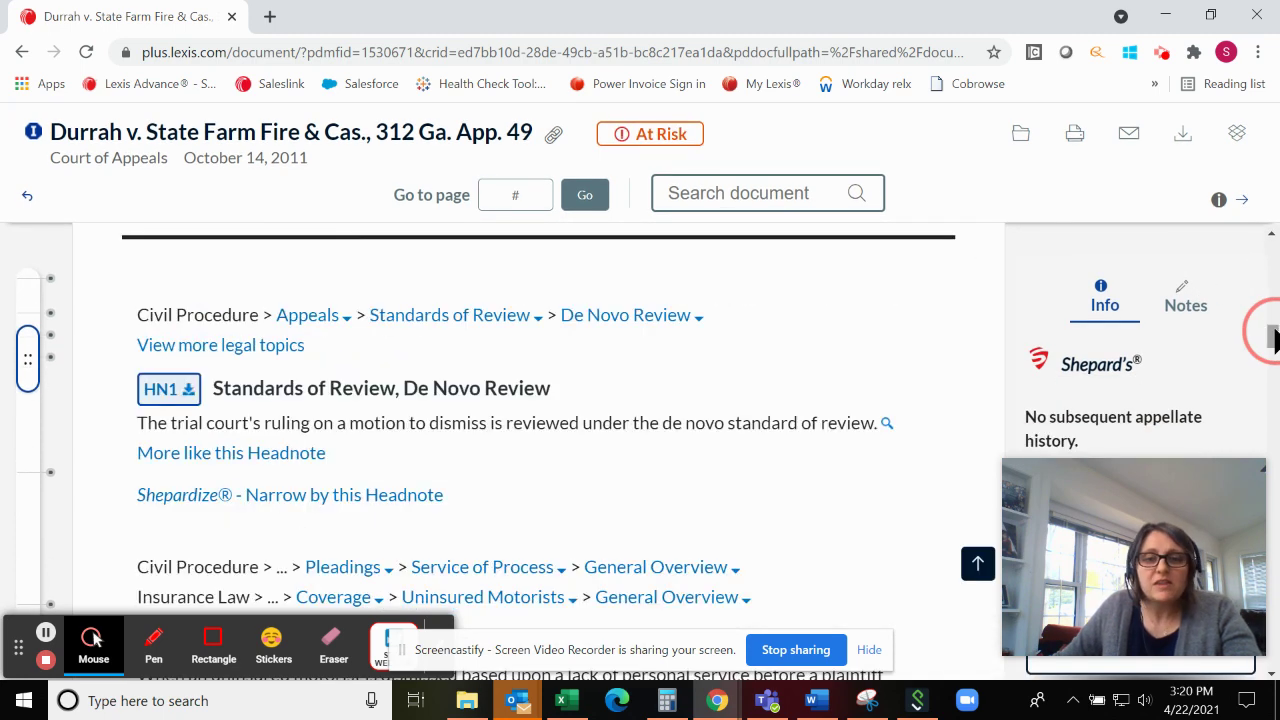
scroll(900, 340, up, 5)
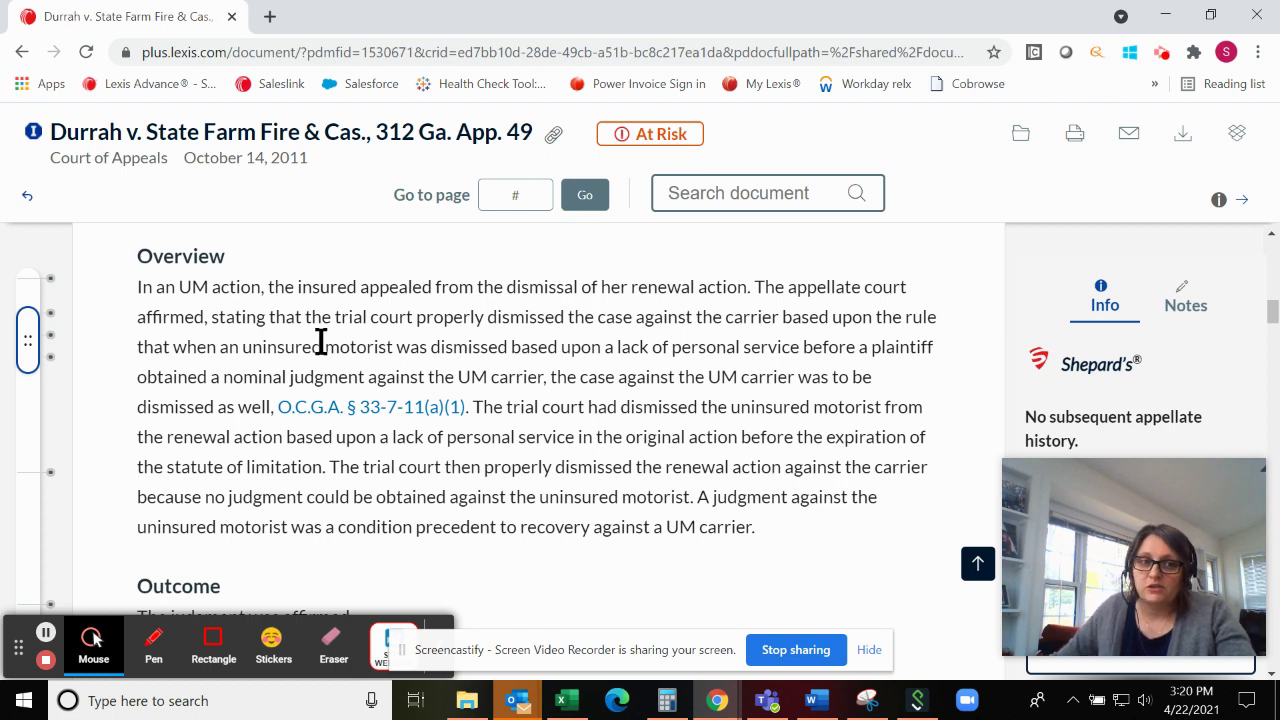
- Highlight the Overview's opening sentences, through 'The appellate court affirmed,', in pink
click(141, 287)
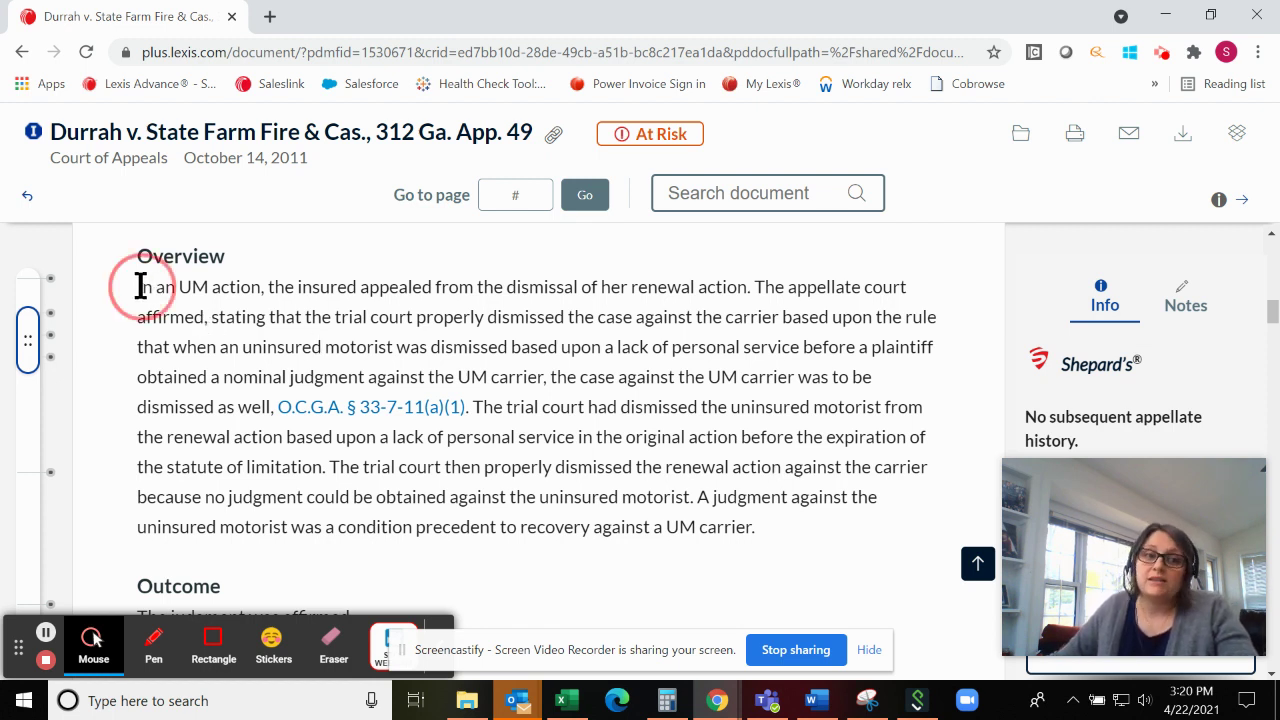
mouse_move(141, 287)
mouse_down()
mouse_move(229, 314)
mouse_move(206, 325)
mouse_up()
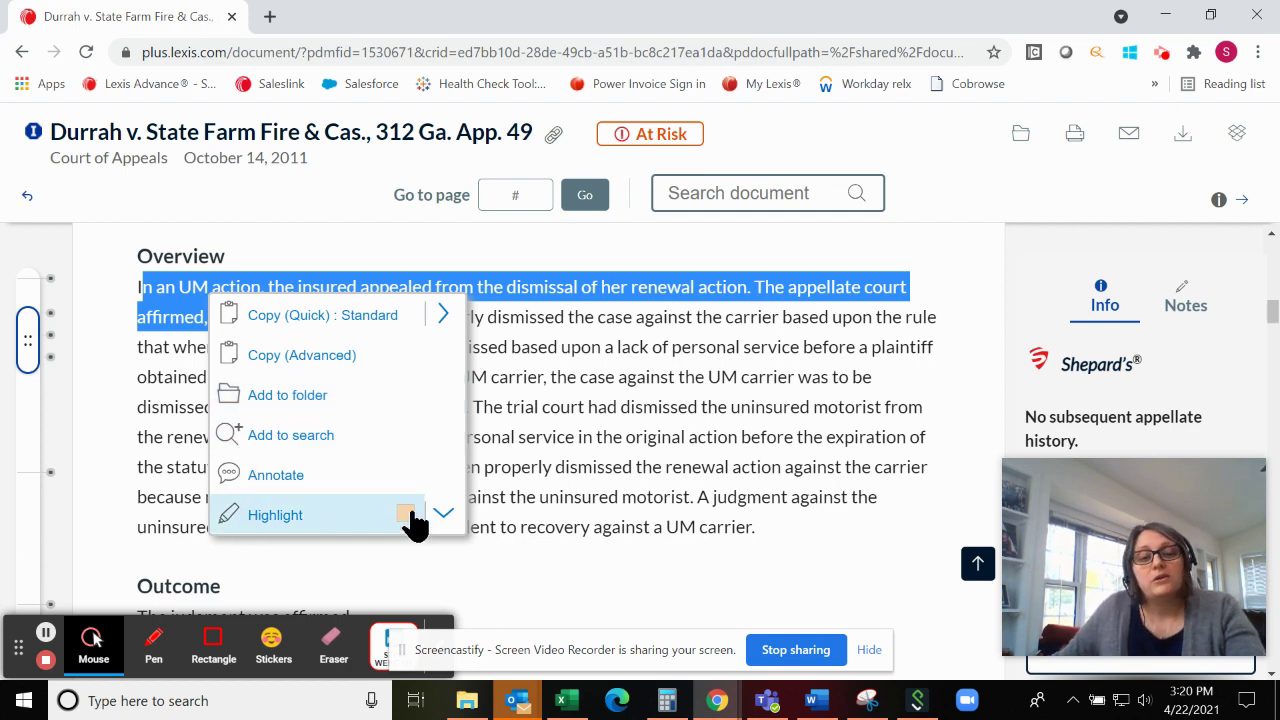
click(443, 514)
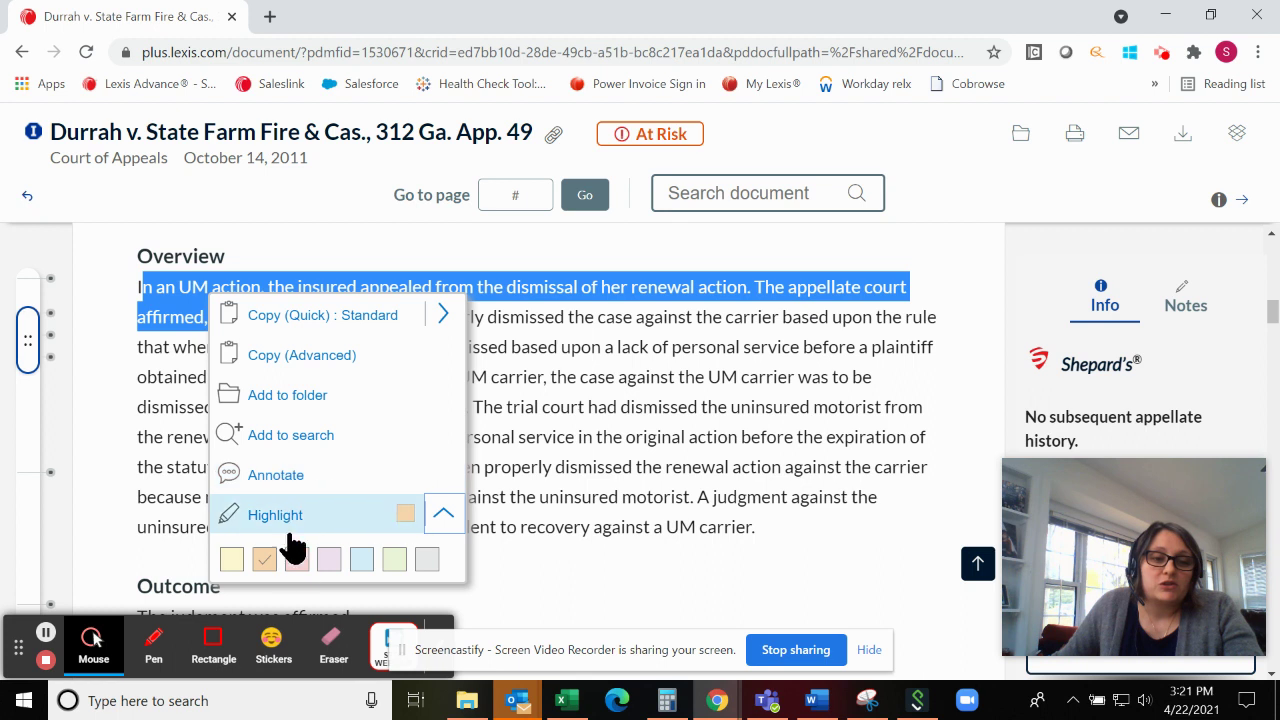
click(296, 566)
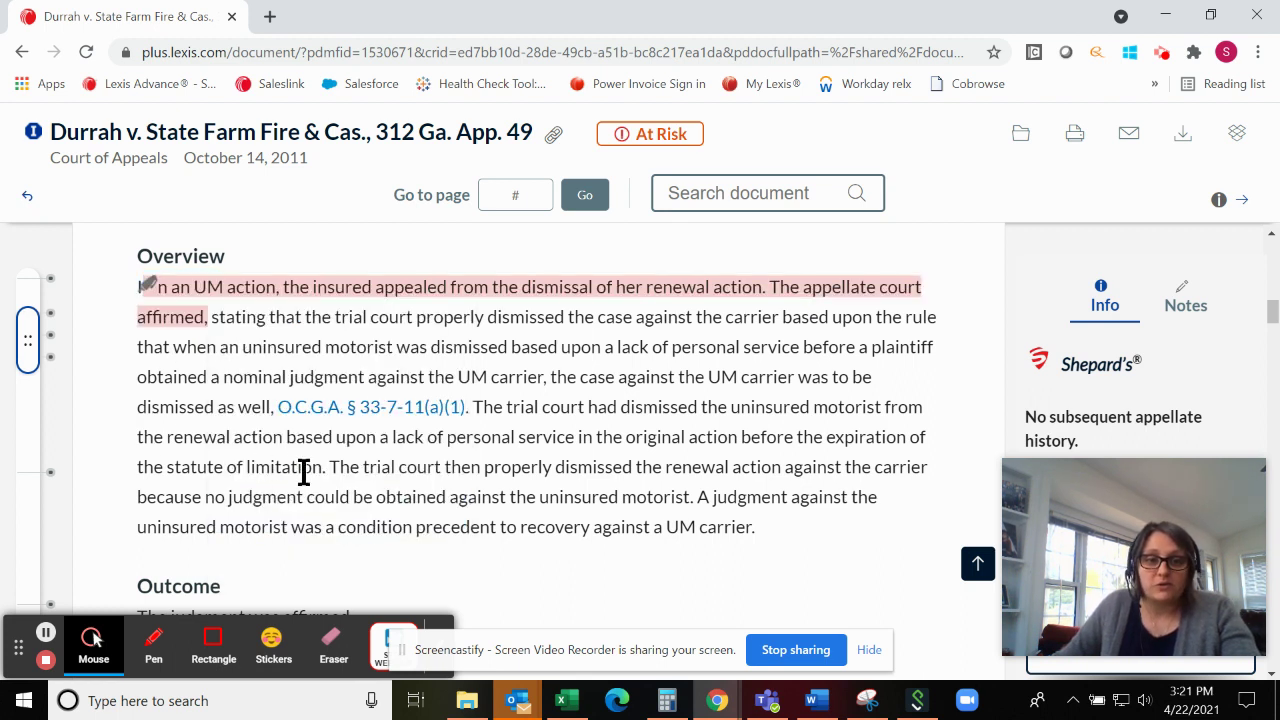
- Annotate the Overview's closing two sentences on the renewal action's dismissal with the note 'Important.'
mouse_move(330, 467)
mouse_down()
mouse_move(521, 520)
mouse_move(775, 544)
mouse_up()
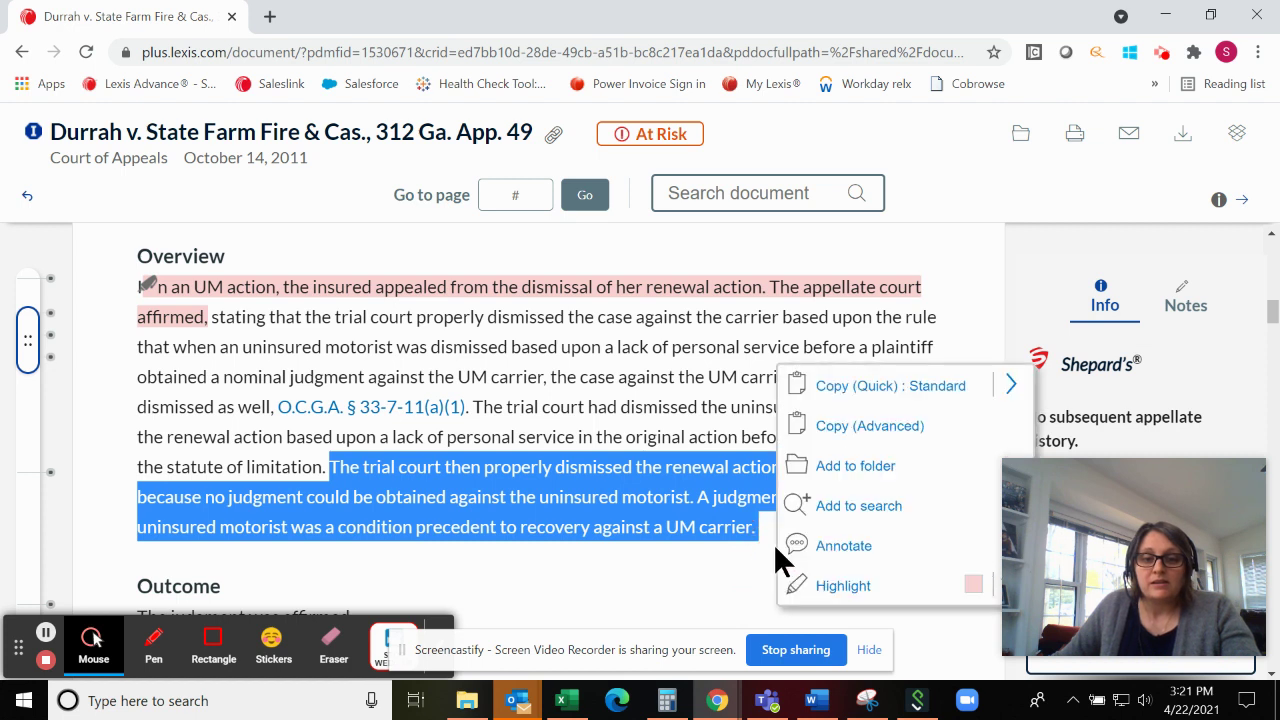
click(918, 553)
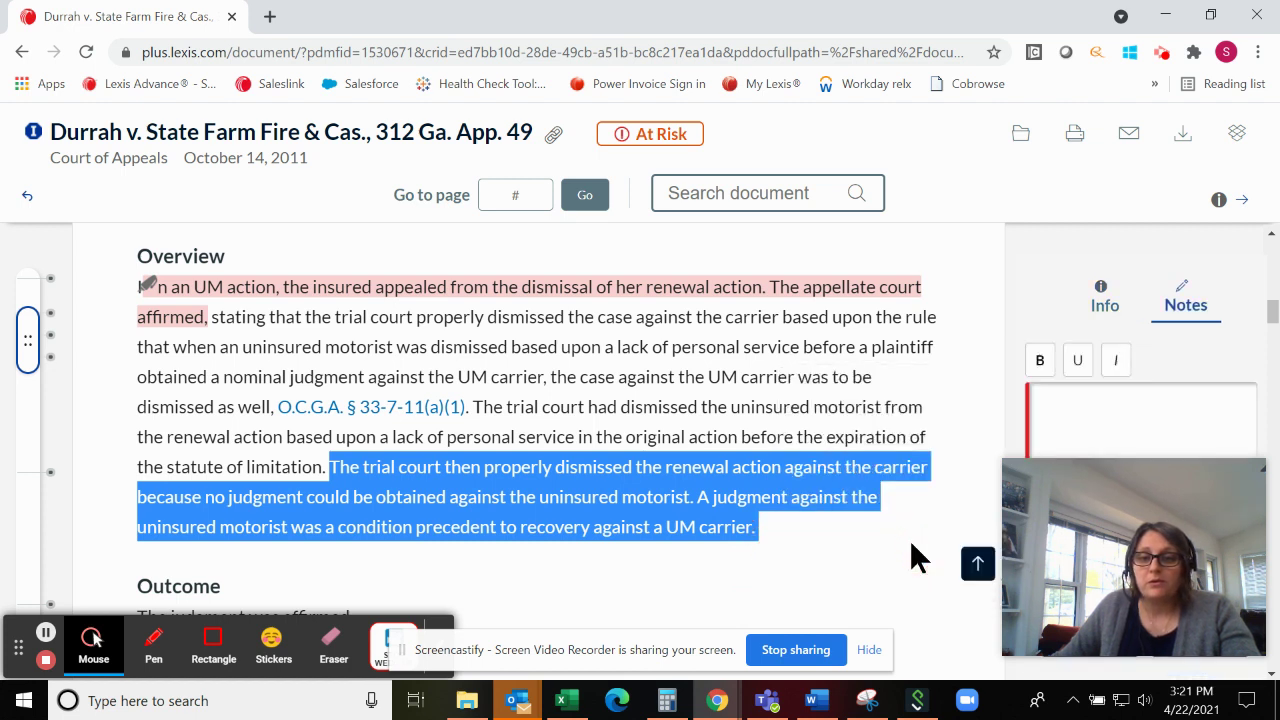
click(1065, 406)
text(I)
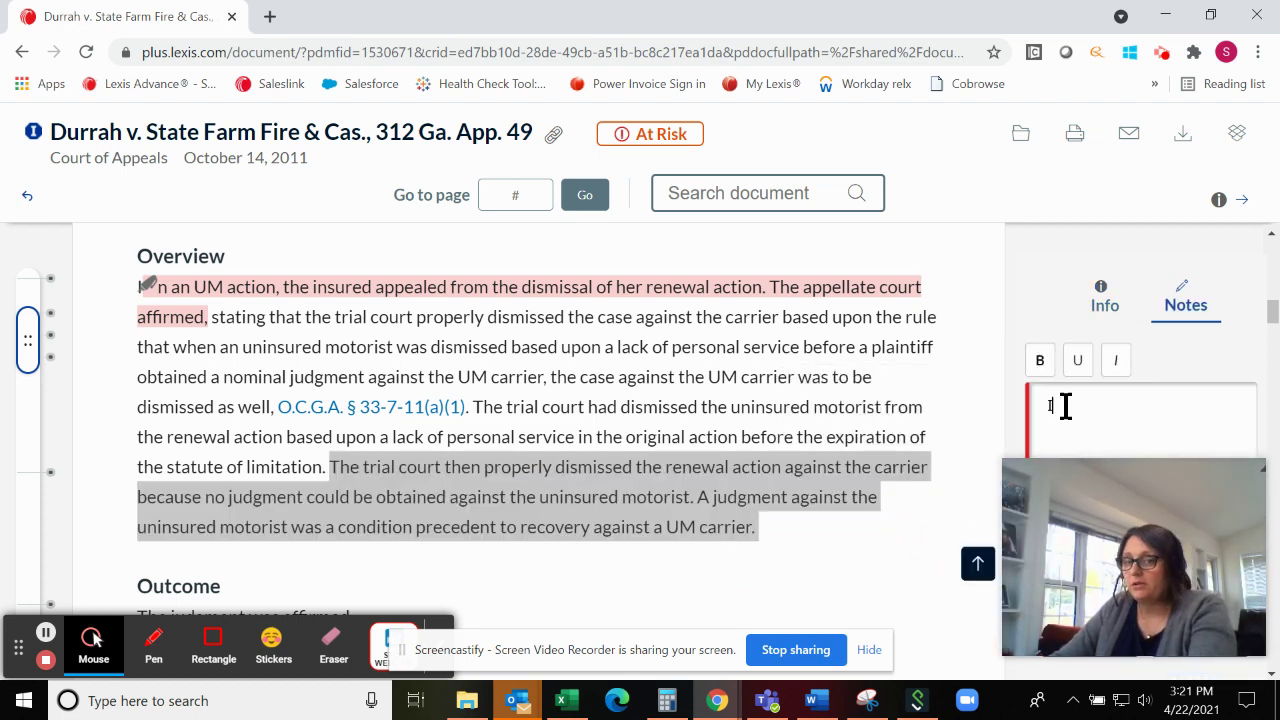
text(mpor)
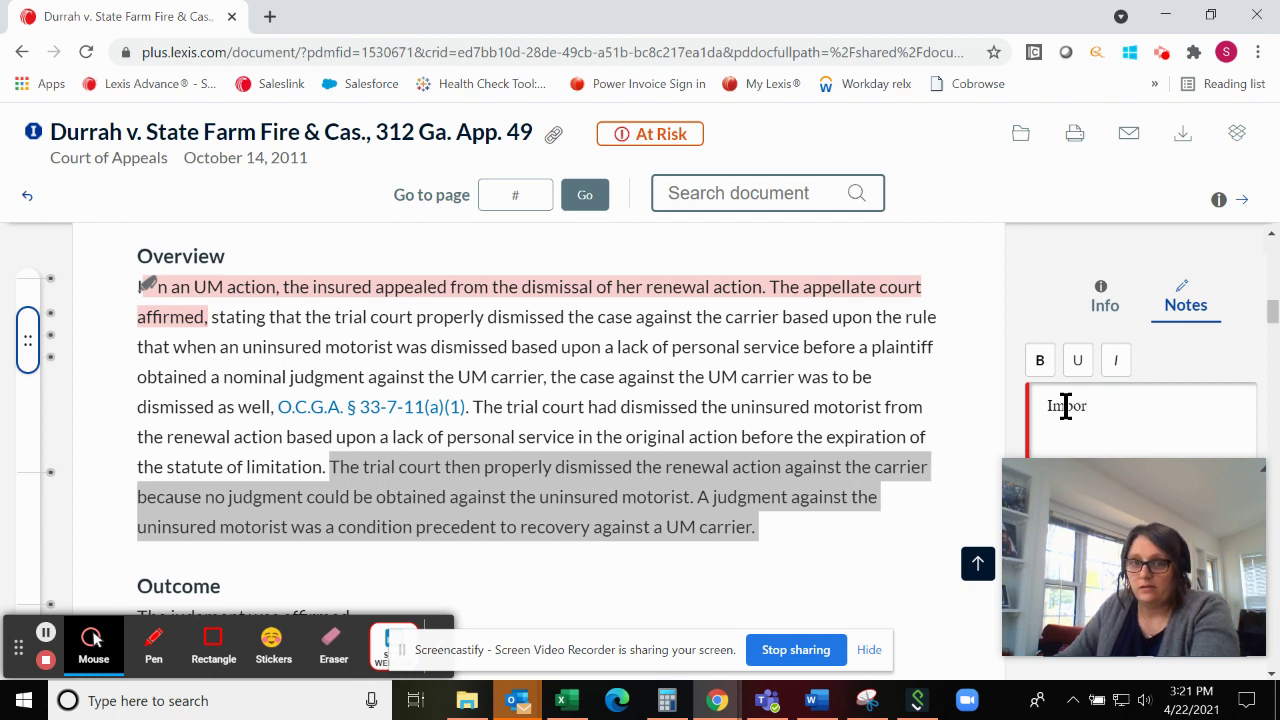
text(tant)
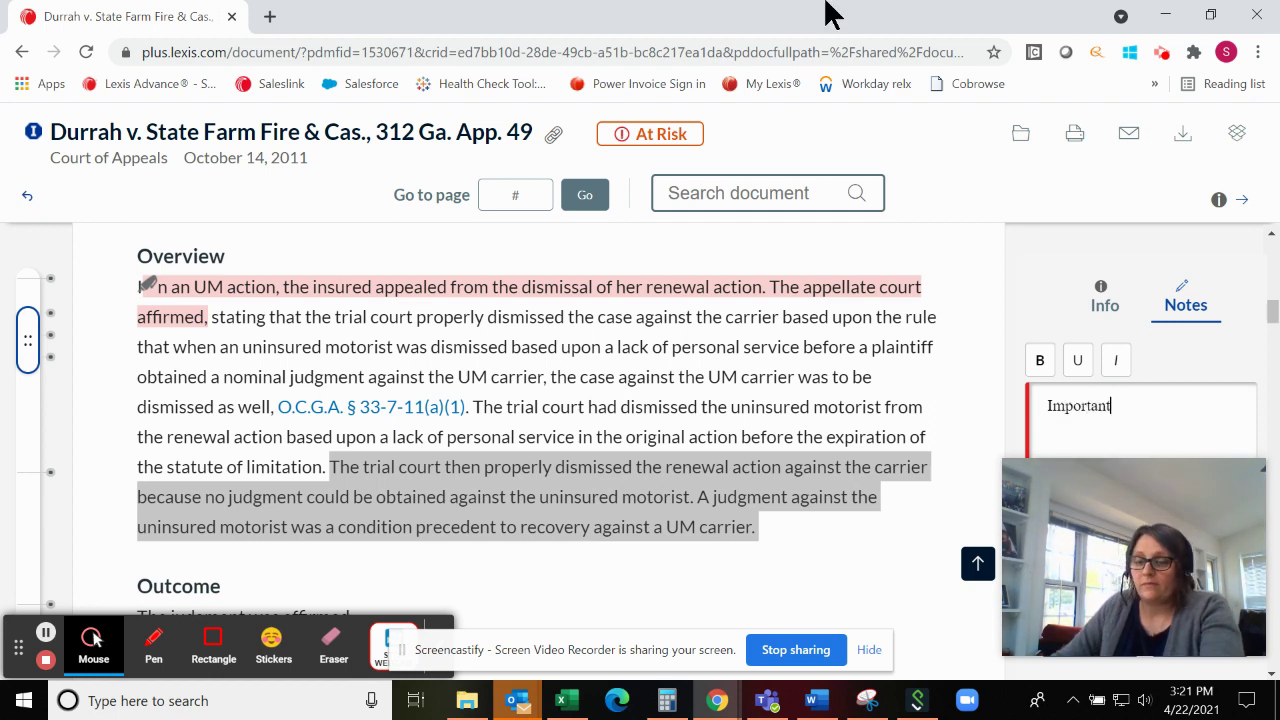
text(.)
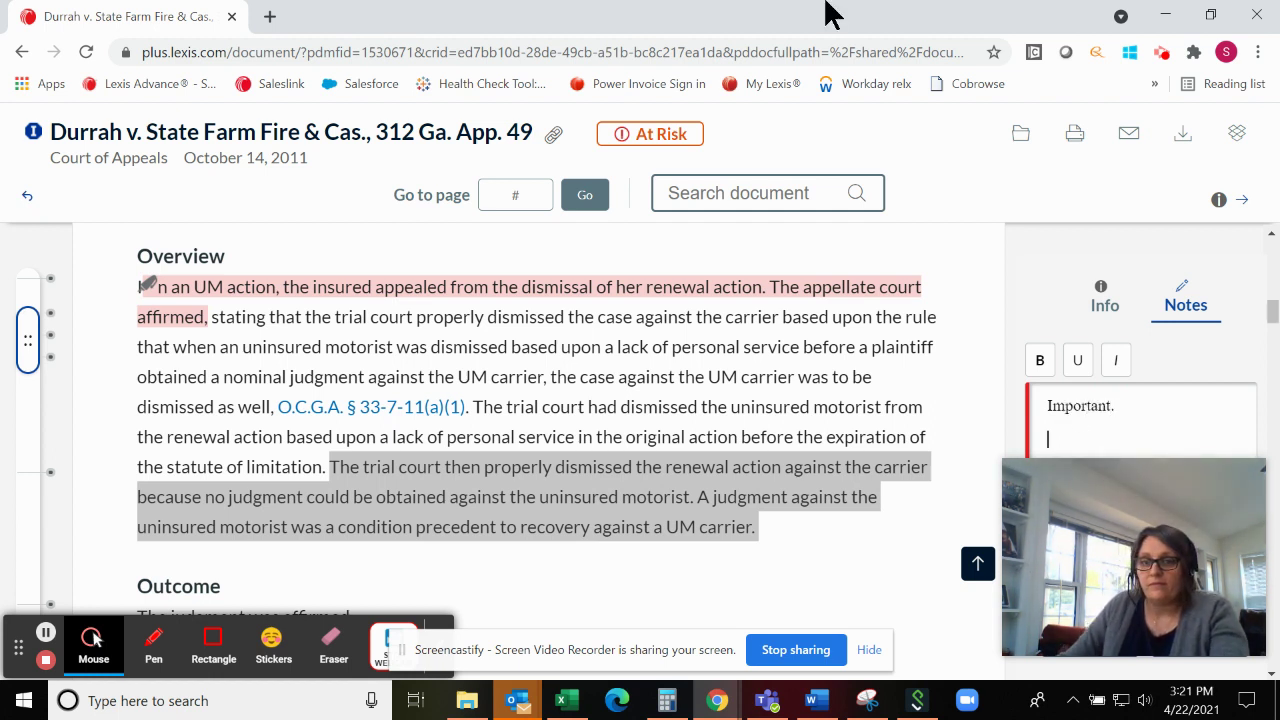
drag(1123, 491, 893, 471)
- Save the 'Important.' note, then save the Durrah case document to the Client ABC folder
click(1195, 645)
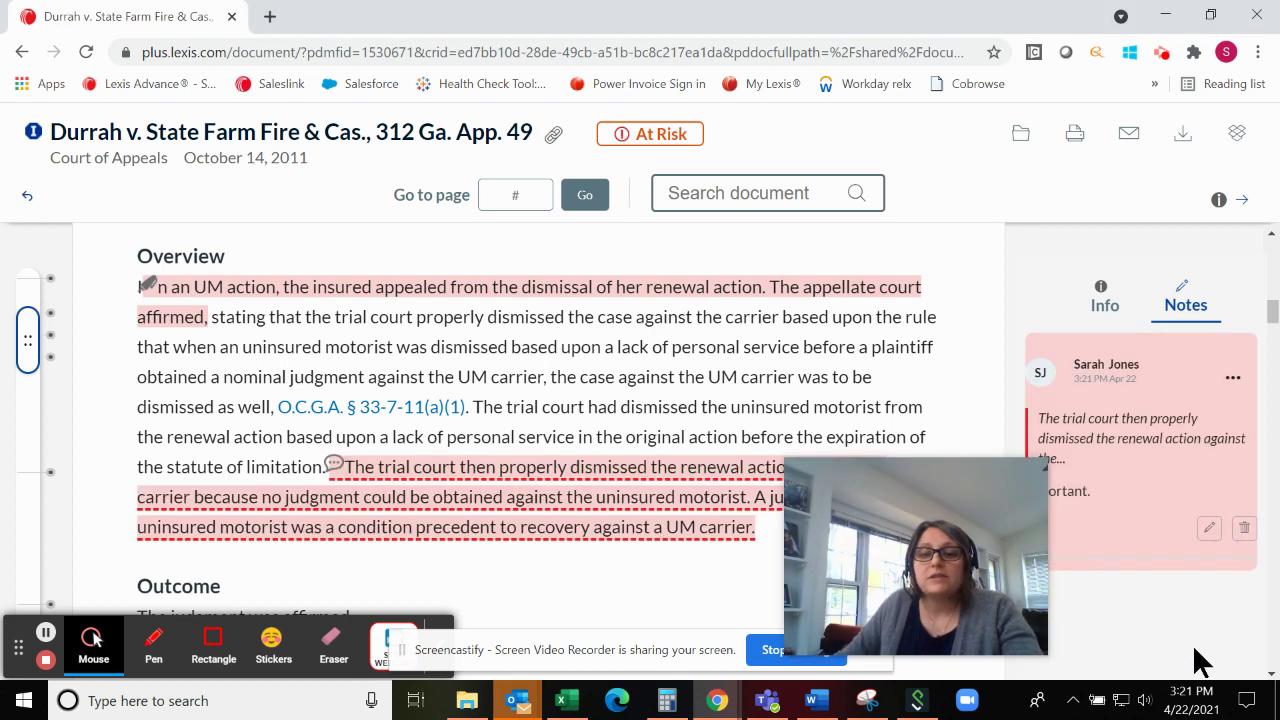
click(938, 475)
drag(938, 475, 1134, 486)
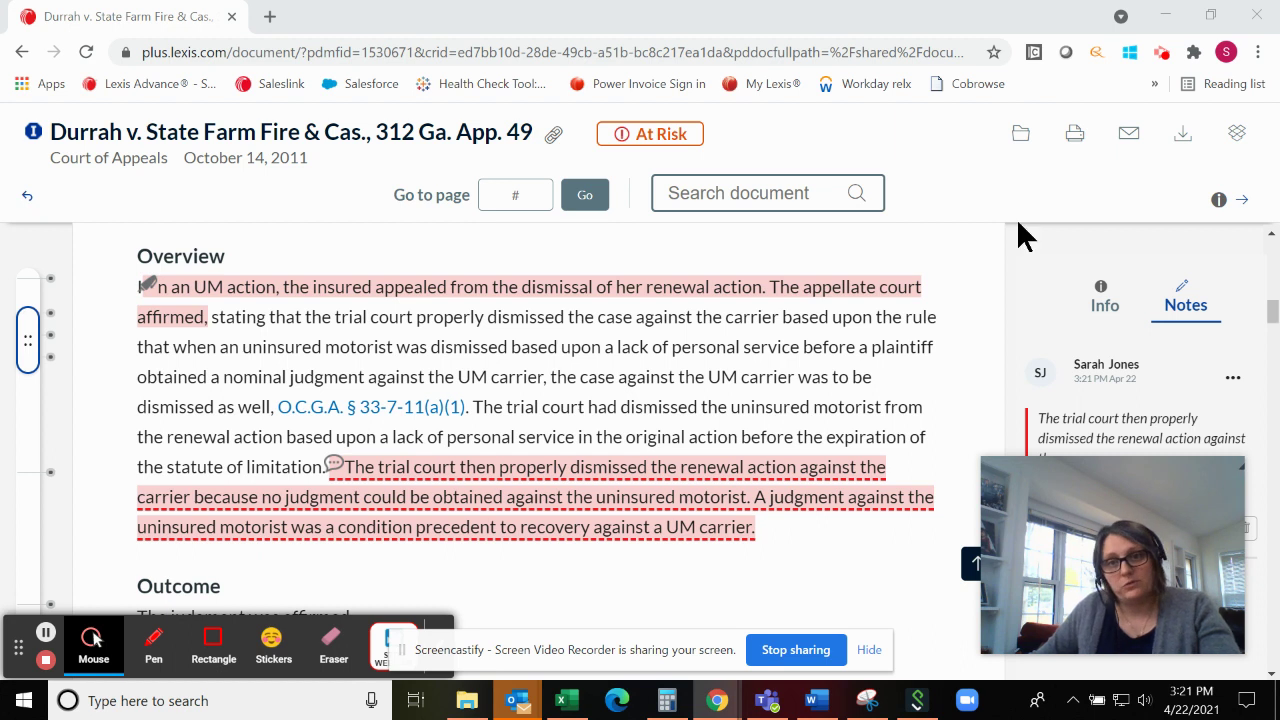
click(1021, 136)
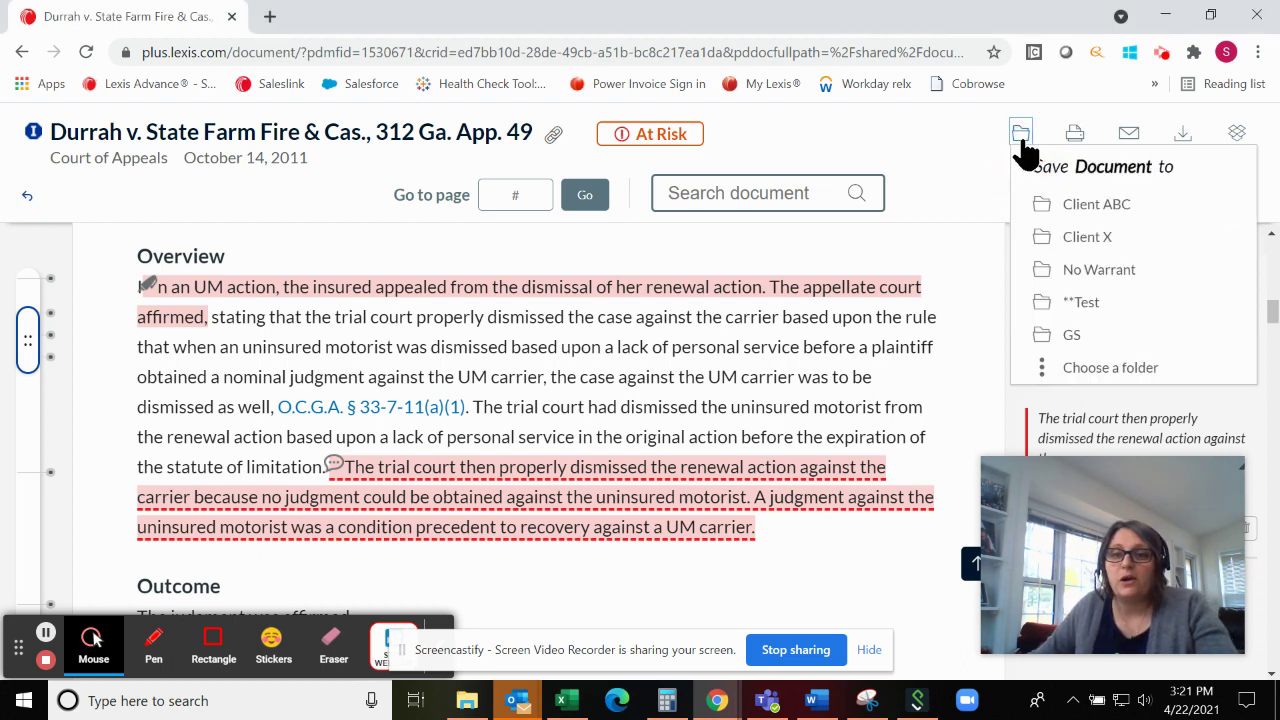
click(1097, 206)
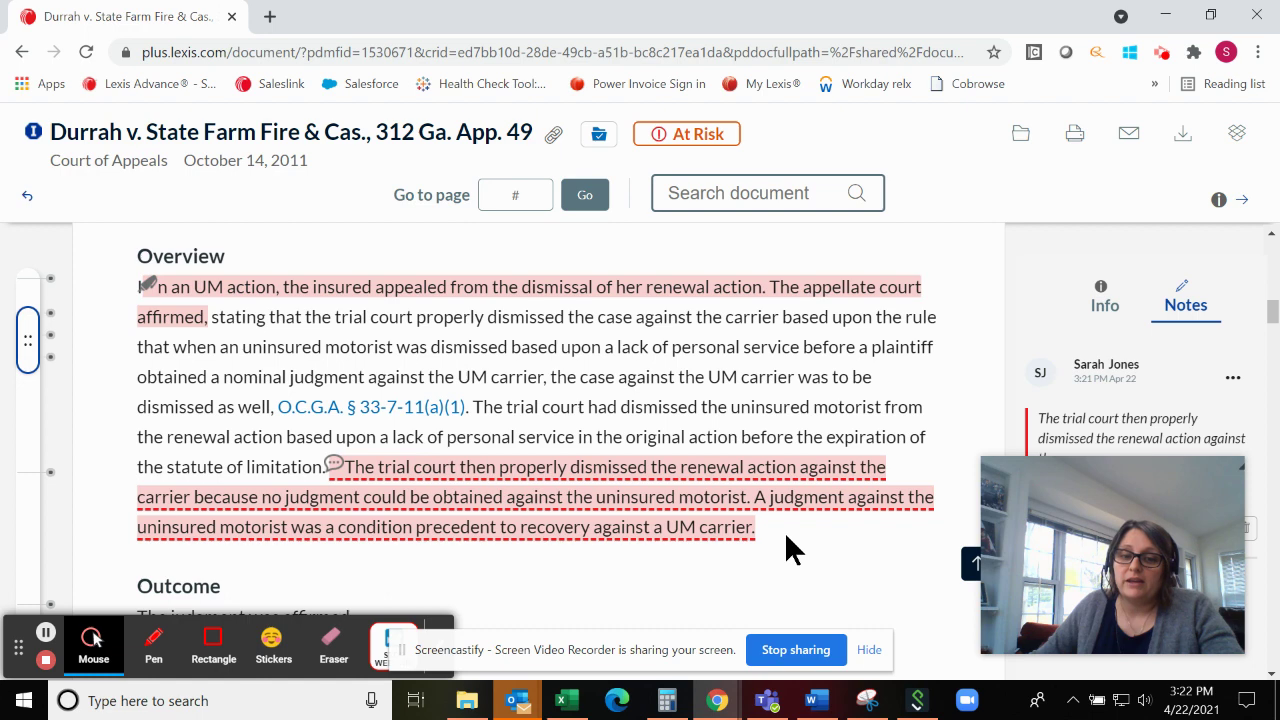
- Select the full Overview paragraph and add it as selected text to the **Test folder
drag(758, 530, 117, 250)
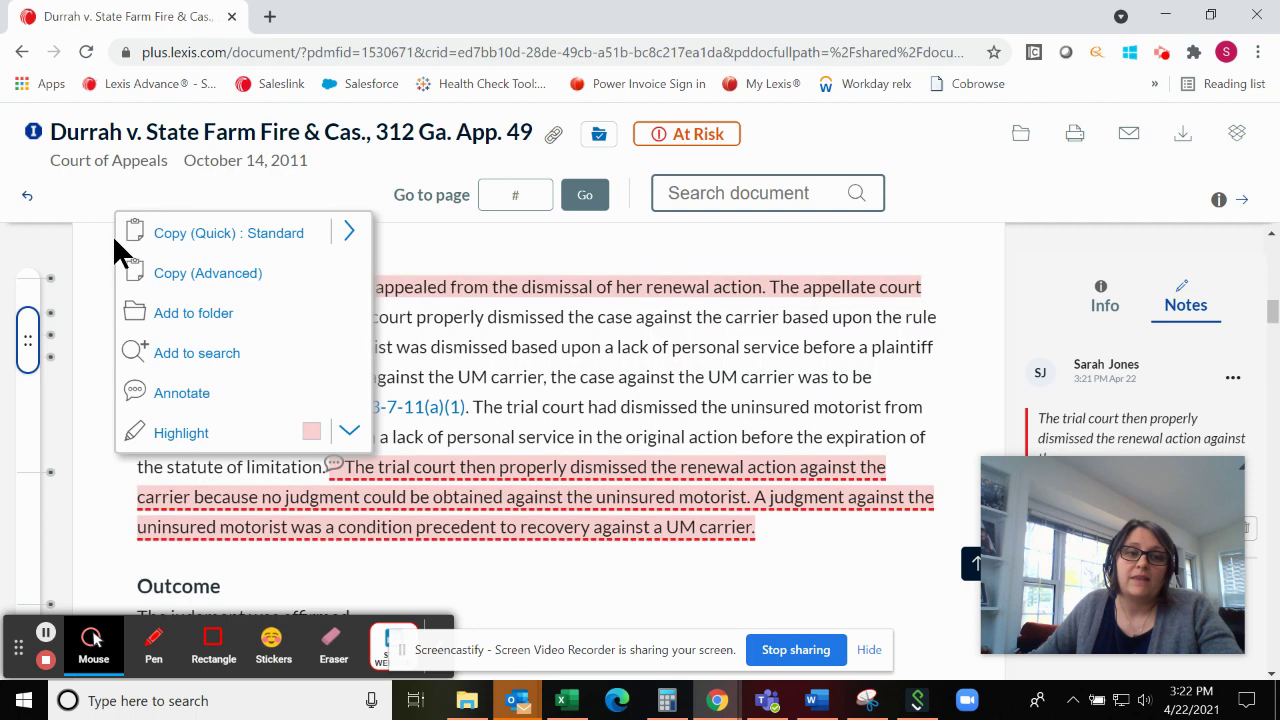
mouse_move(757, 528)
mouse_down()
mouse_move(343, 403)
mouse_move(166, 291)
mouse_move(160, 305)
mouse_move(155, 289)
mouse_up()
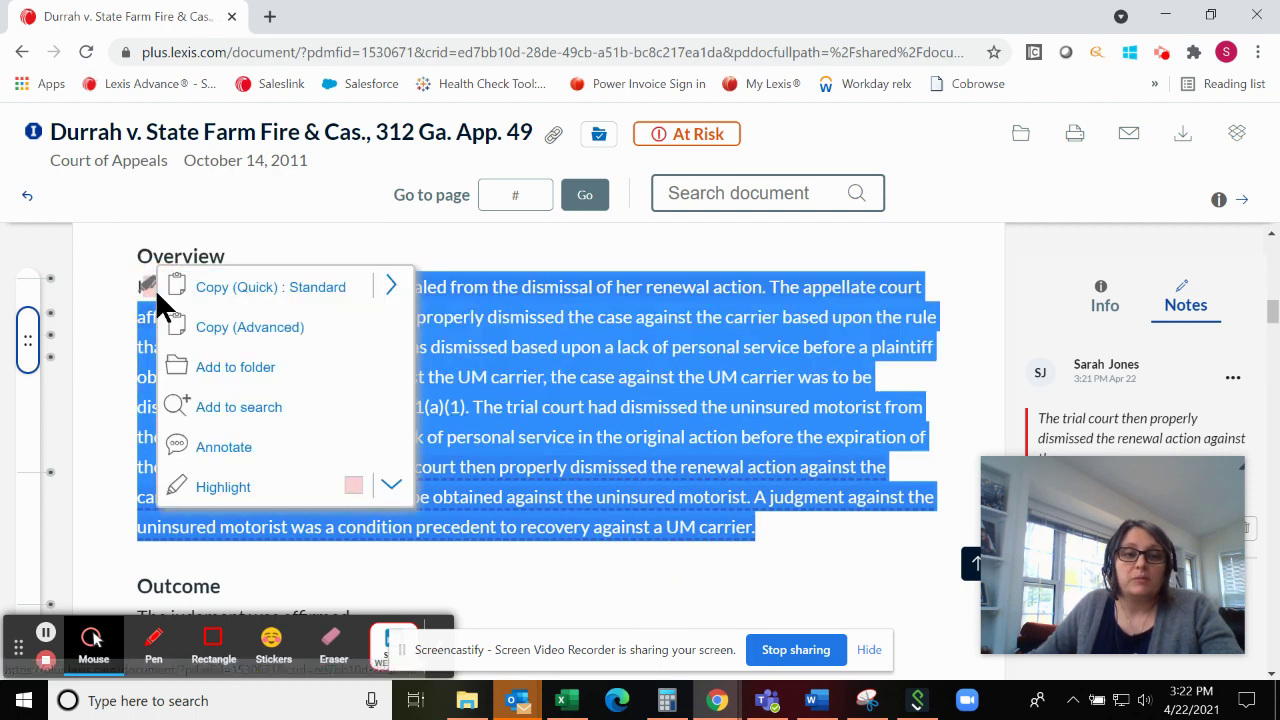
click(219, 375)
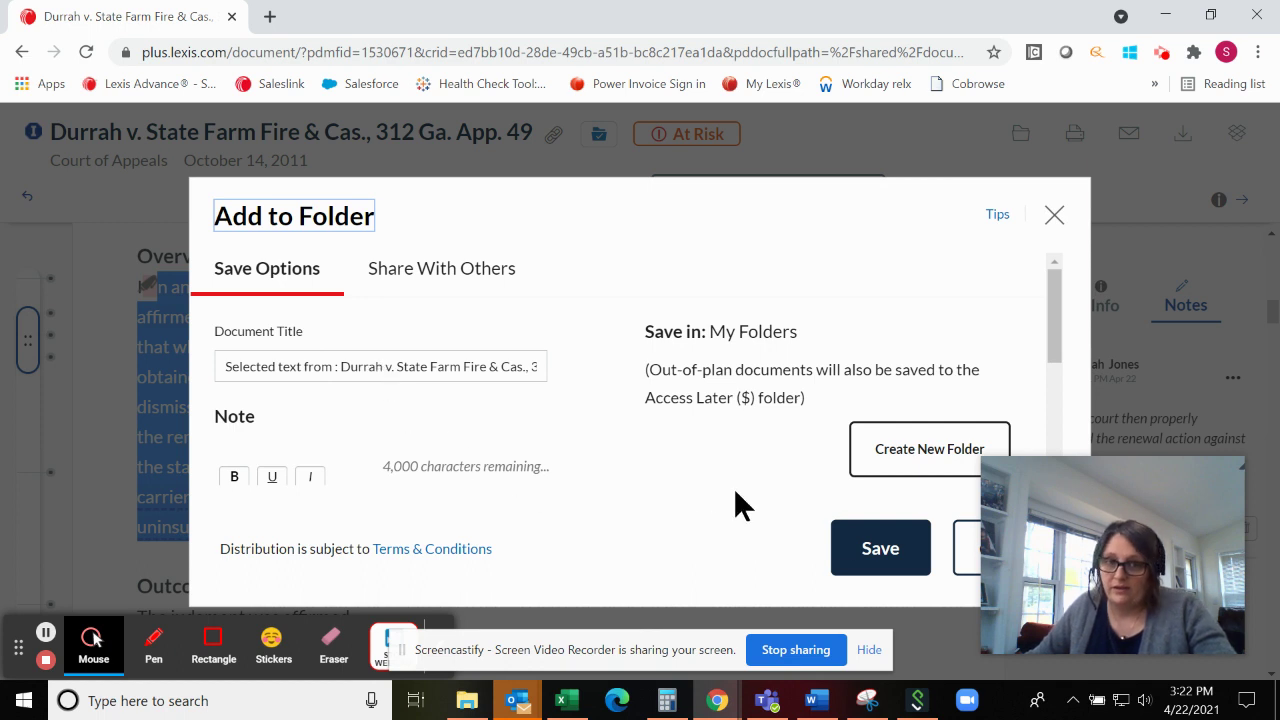
click(860, 555)
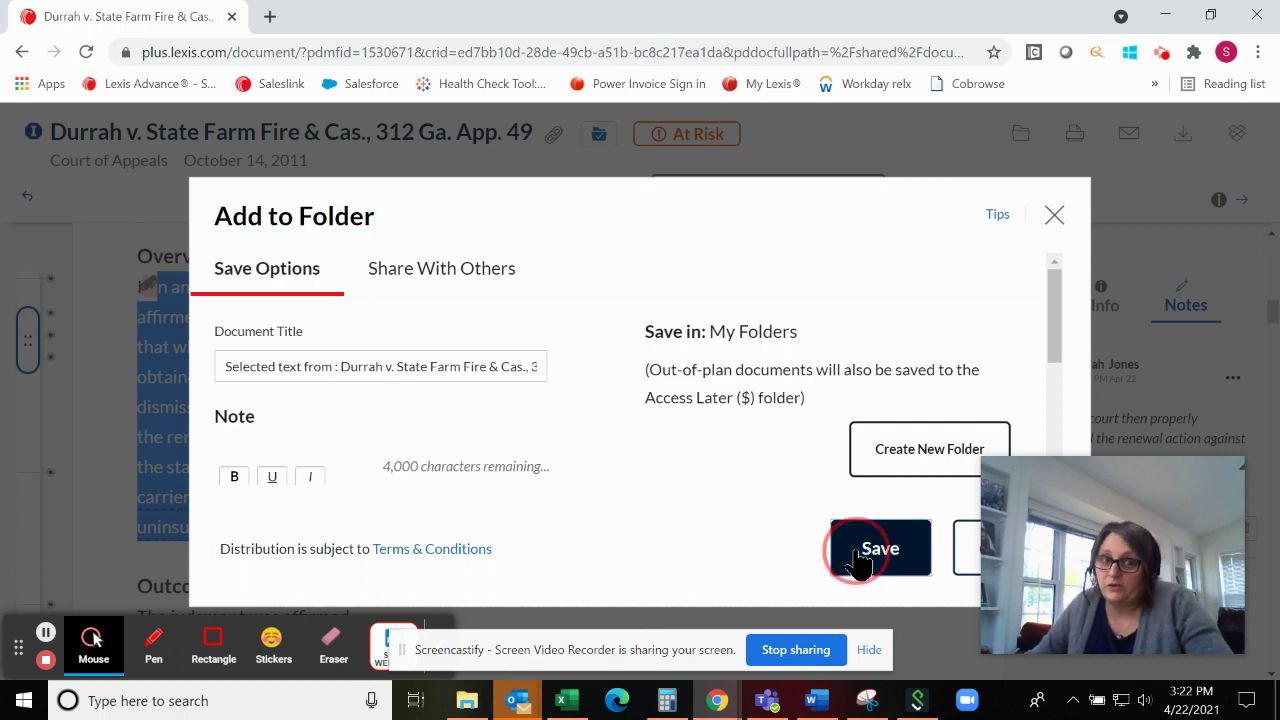
scroll(850, 480, down, 3)
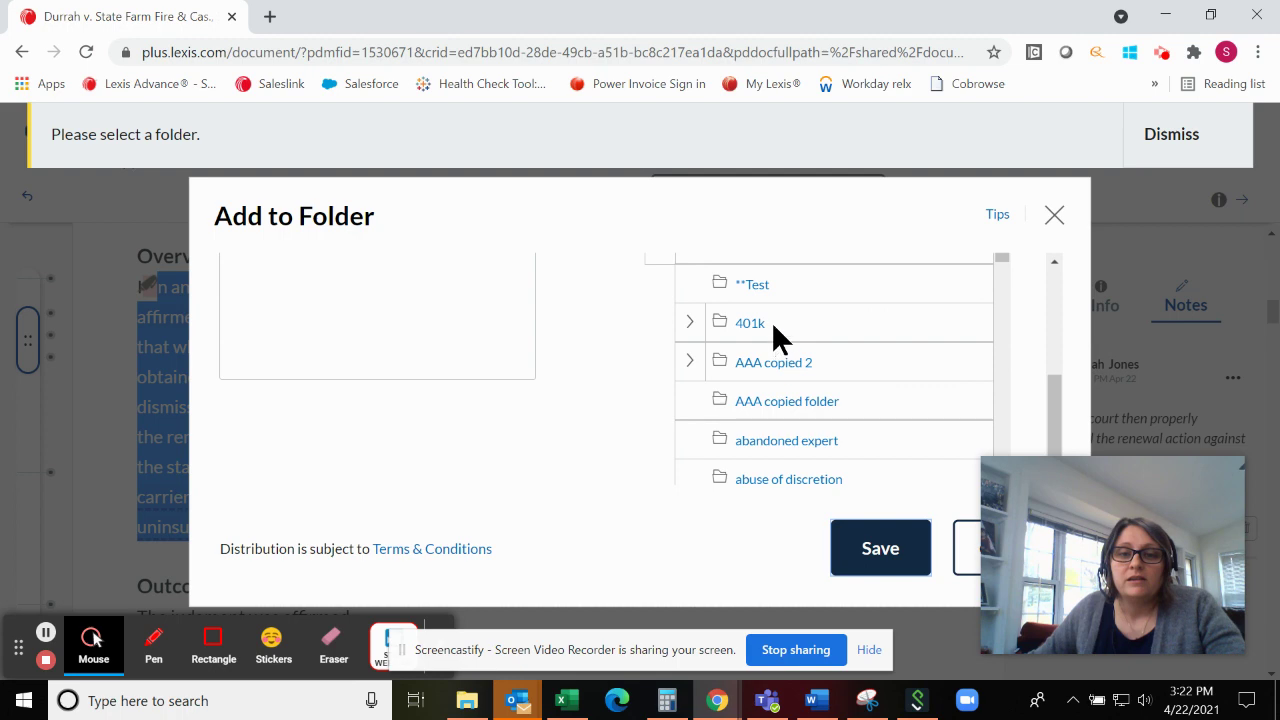
click(760, 288)
click(856, 565)
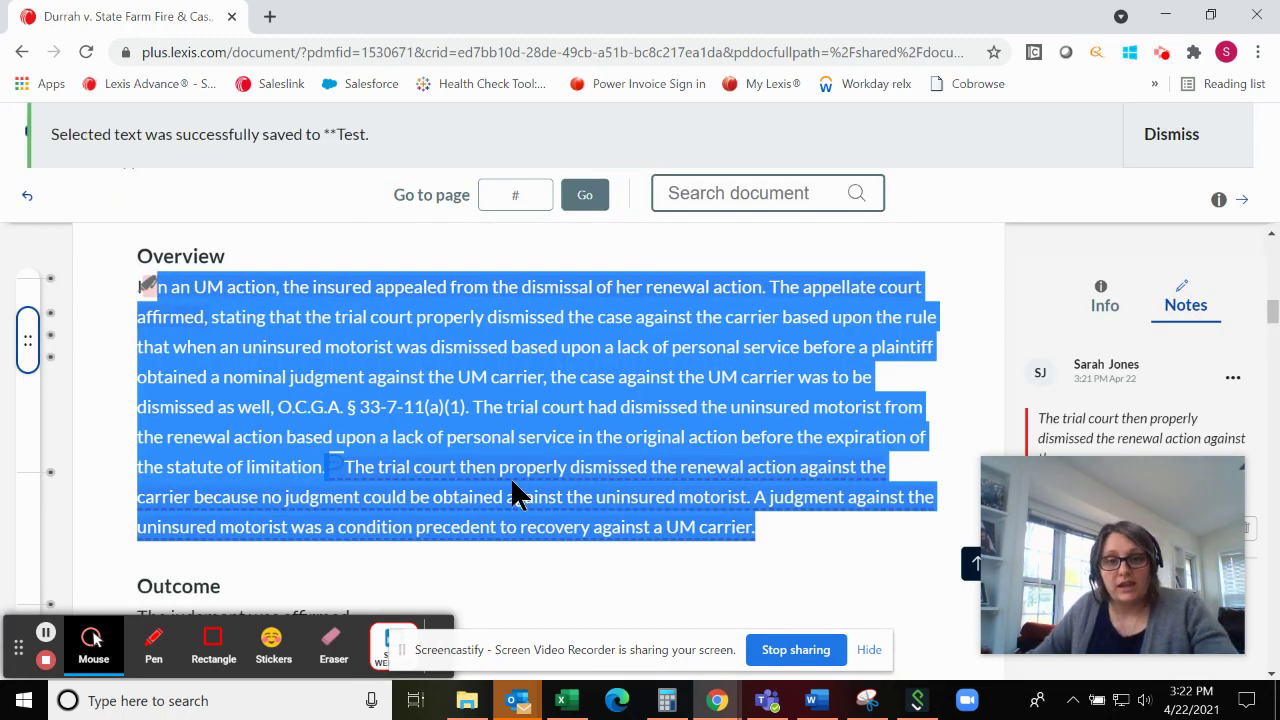
- Run a new Cases search for 'durrah v state' using the 312 Ga. App. 49 suggestion
scroll(515, 493, up, 10)
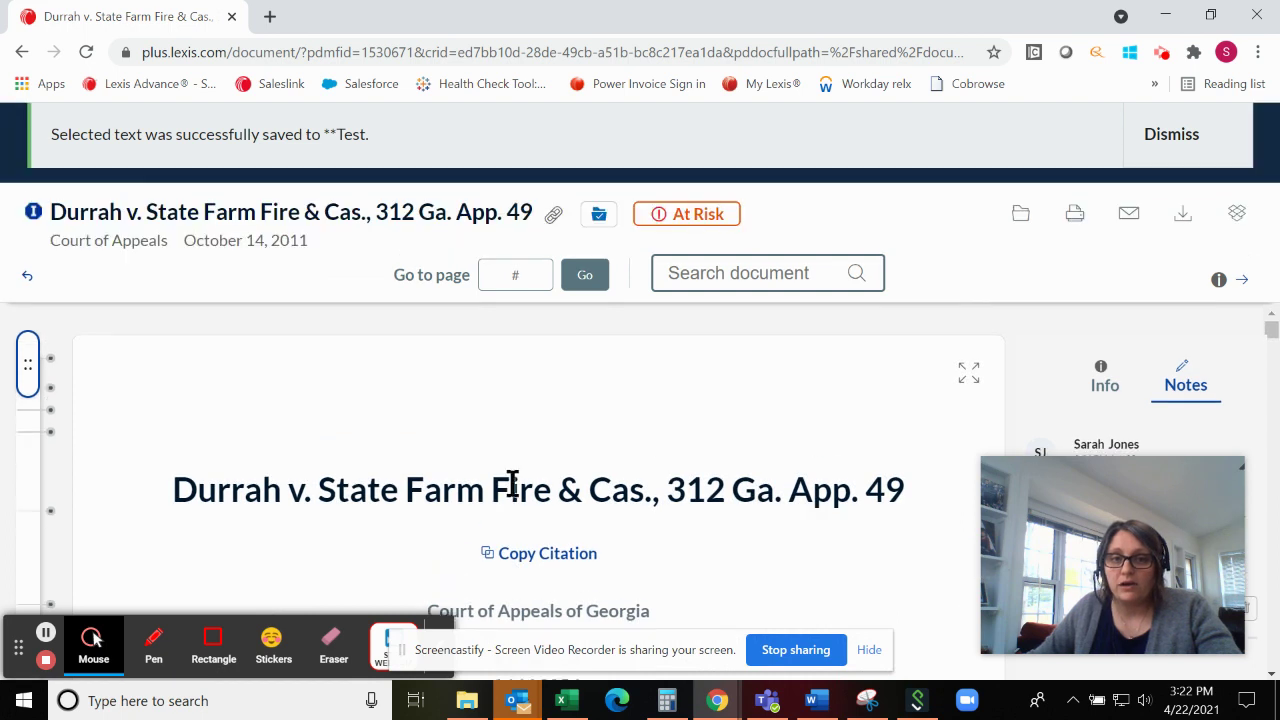
click(680, 163)
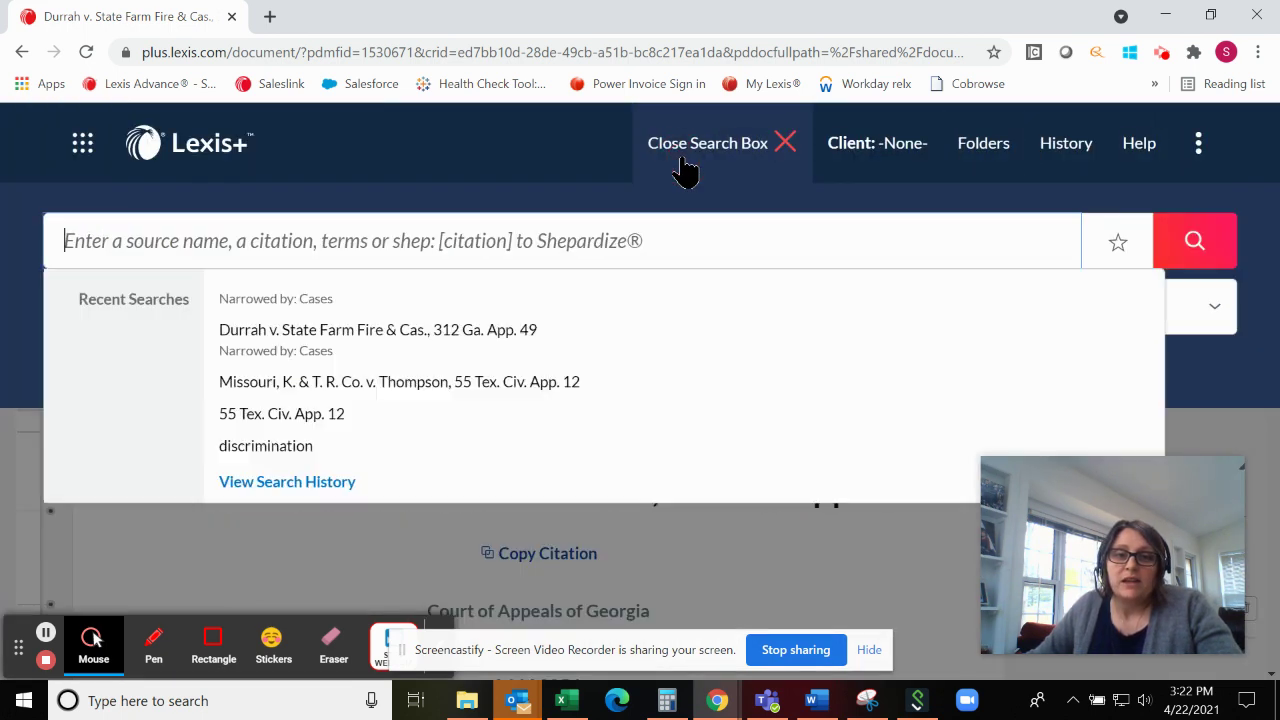
click(584, 246)
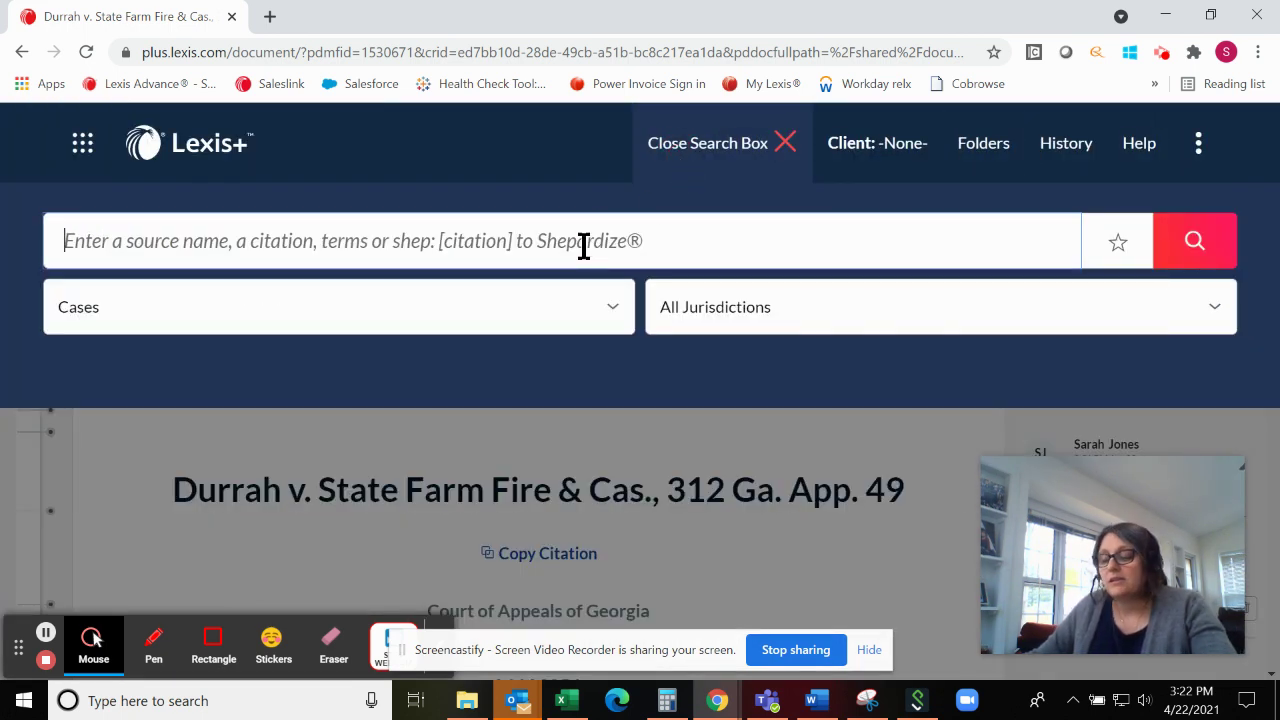
text(durrah v state)
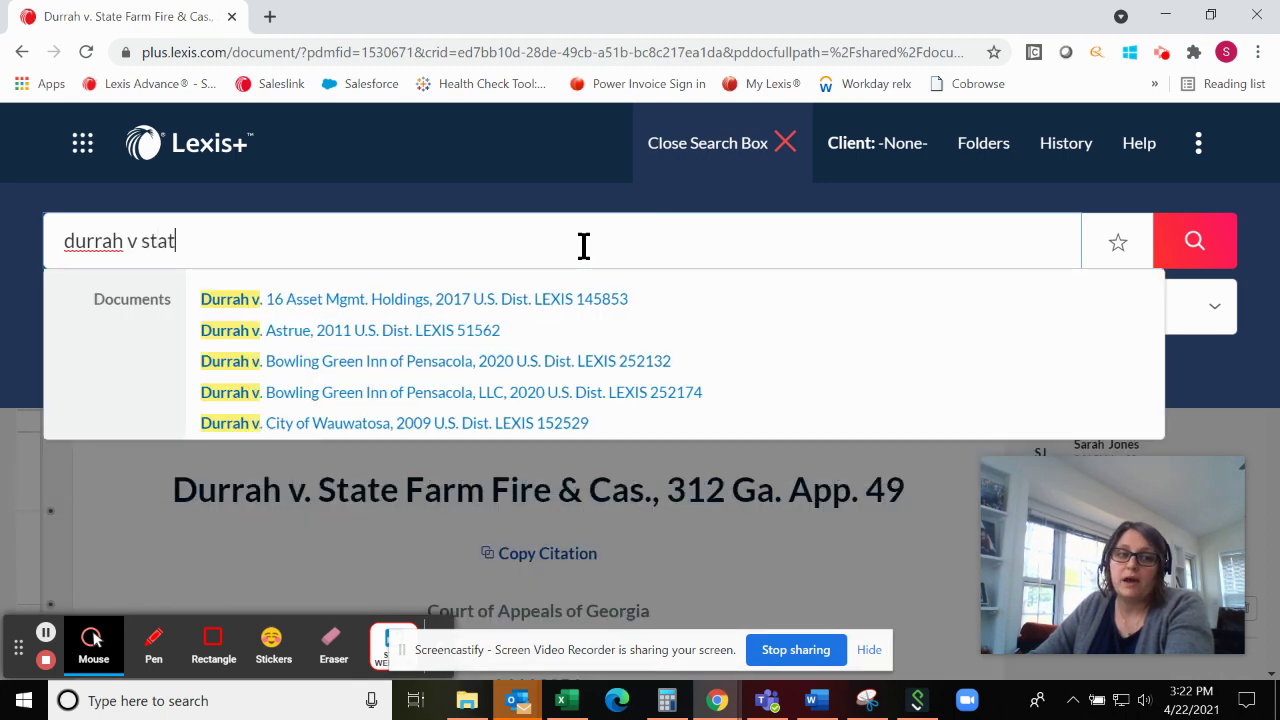
click(503, 428)
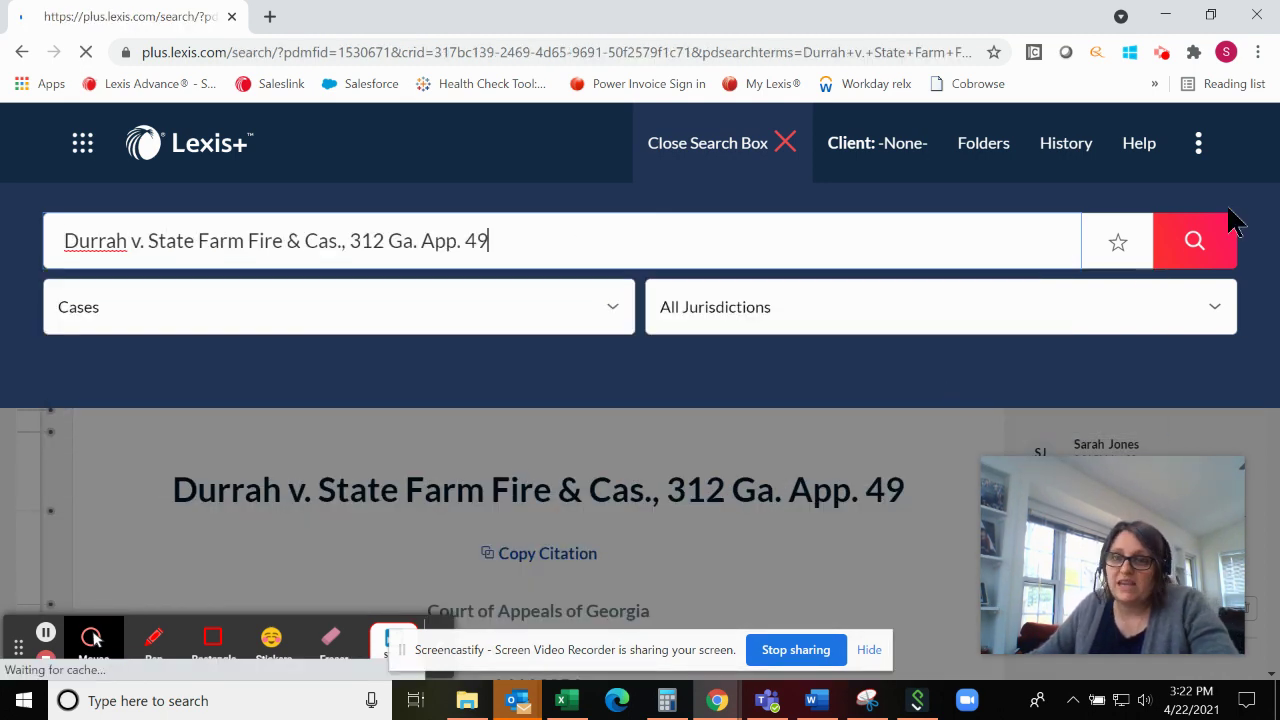
click(1192, 245)
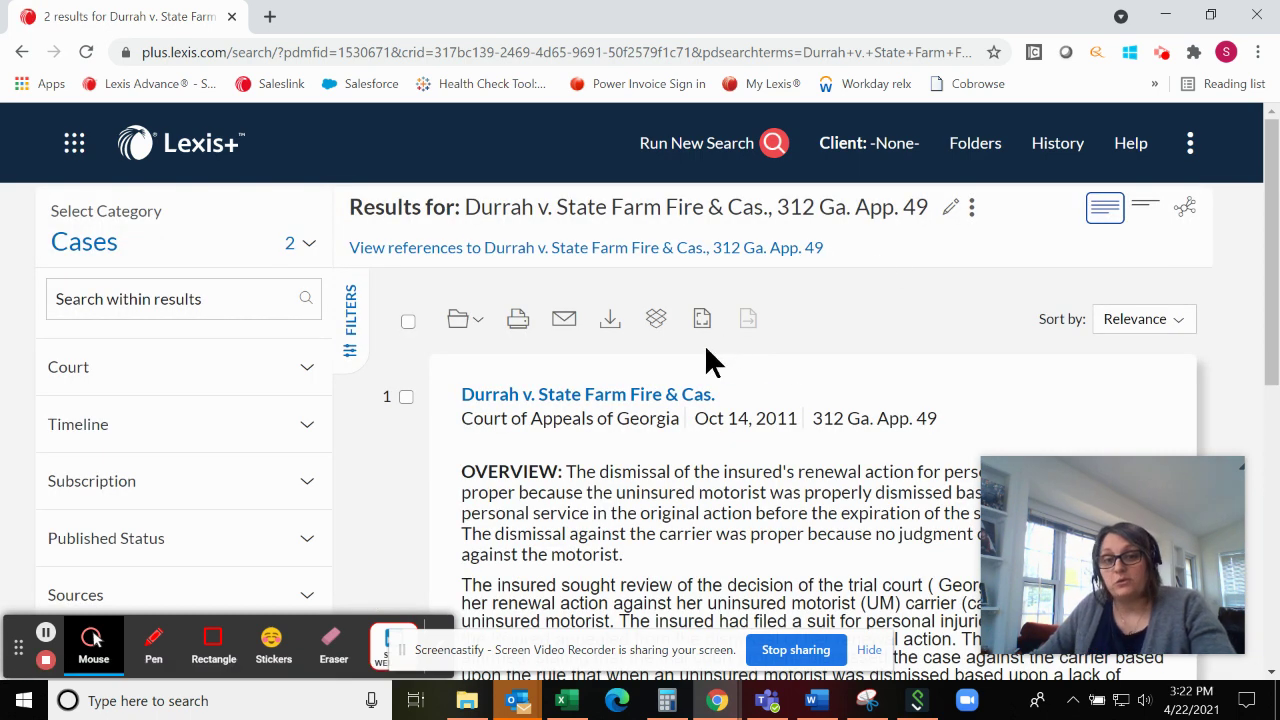
- Reopen the first Durrah v. State Farm result and scroll to its pink-highlighted, annotated Overview
click(666, 394)
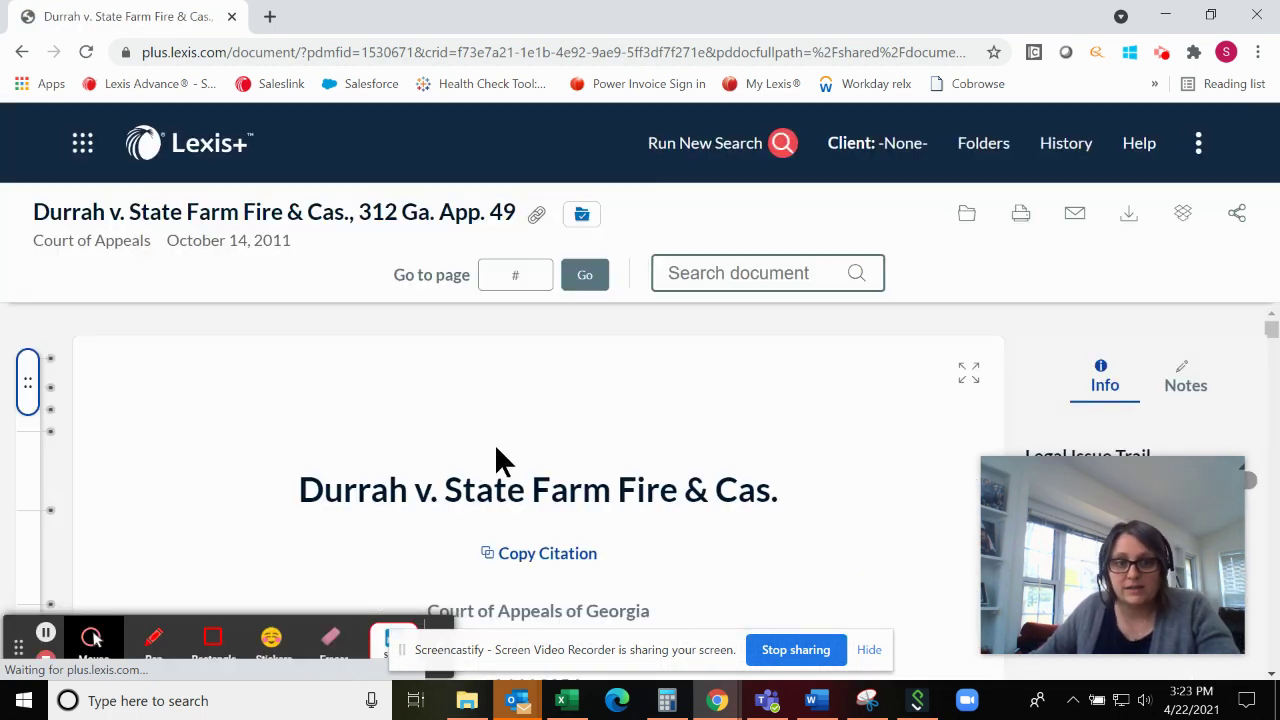
scroll(477, 461, down, 5)
scroll(477, 473, down, 5)
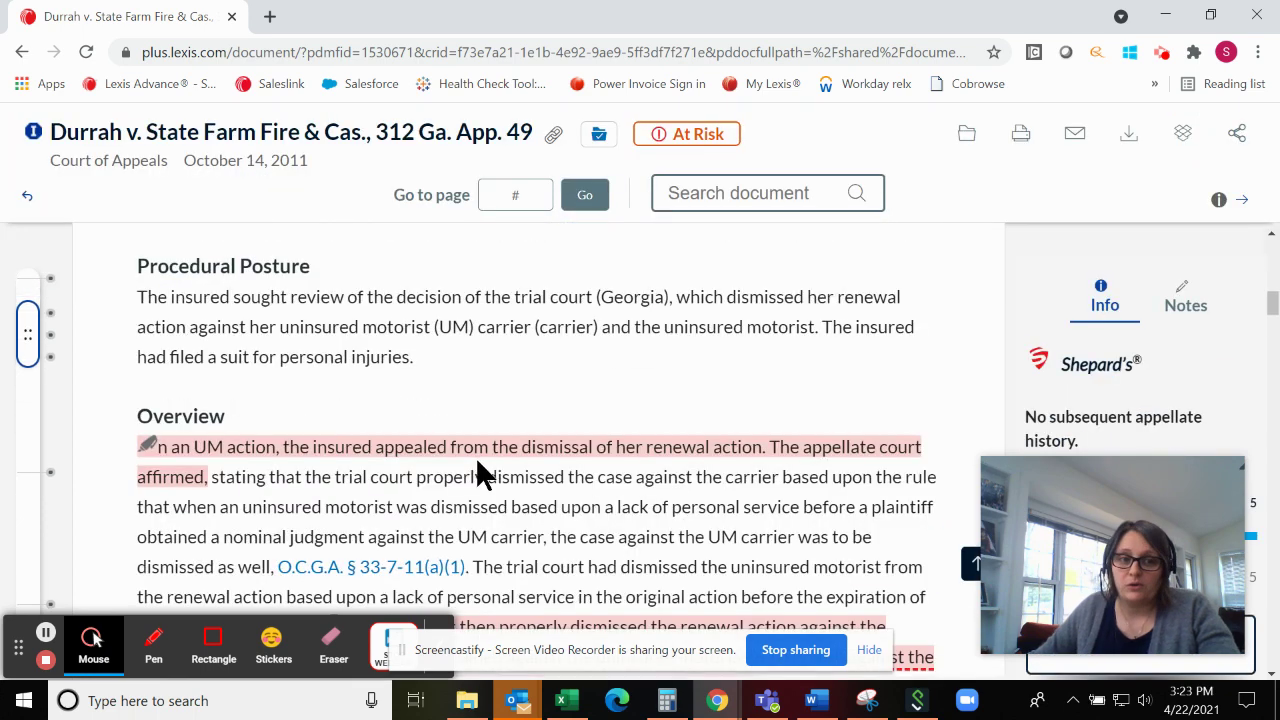
scroll(479, 509, down, 5)
scroll(478, 500, up, 3)
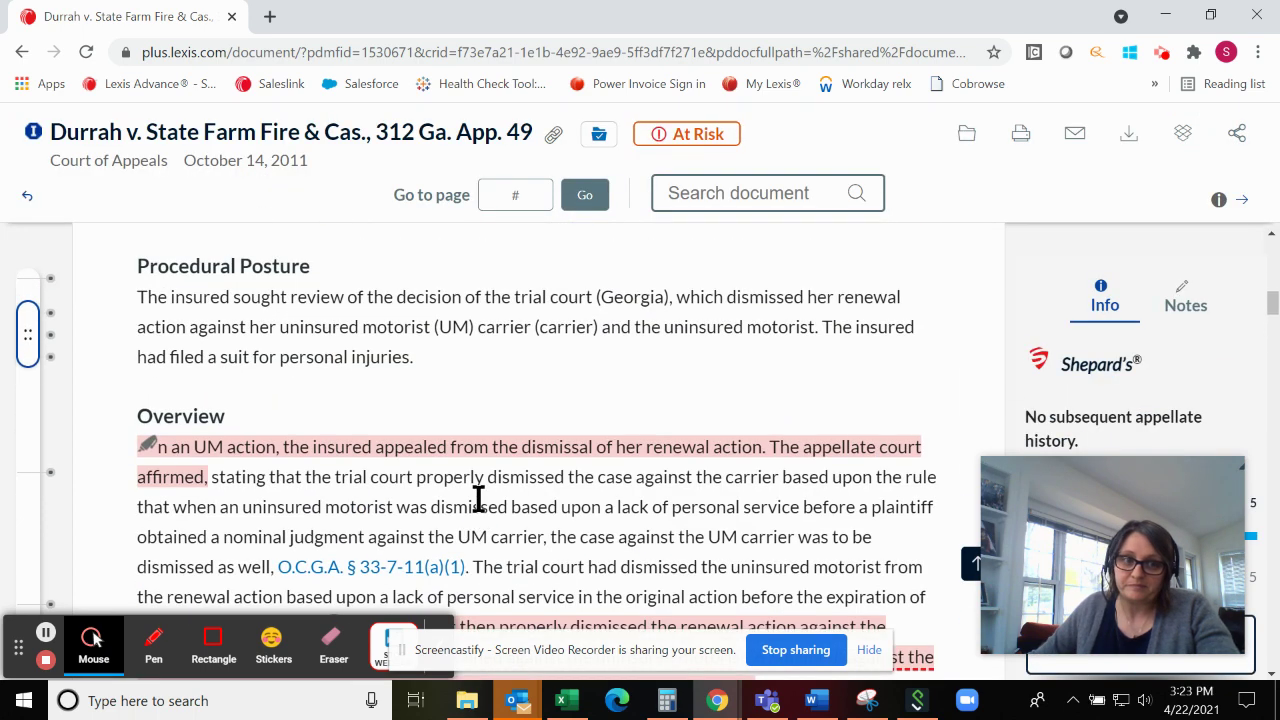